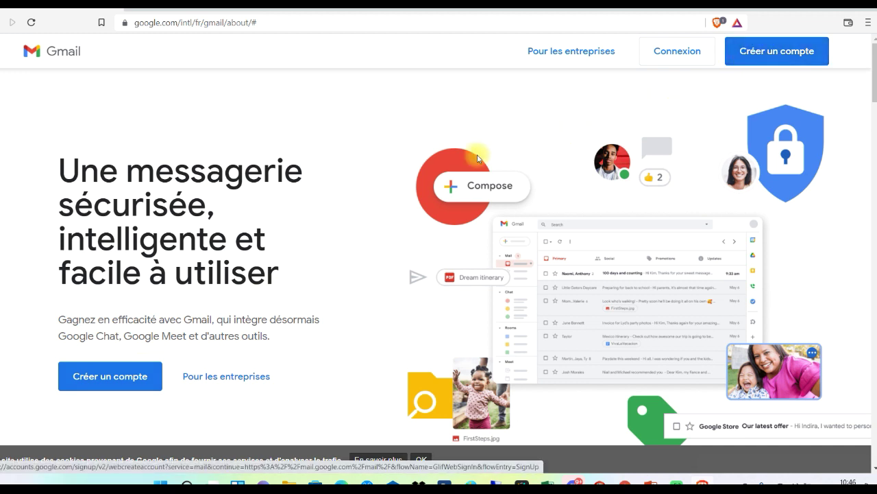
# Click 'Créer un compte' on the French Gmail presentation page
pyautogui.click(115, 382)
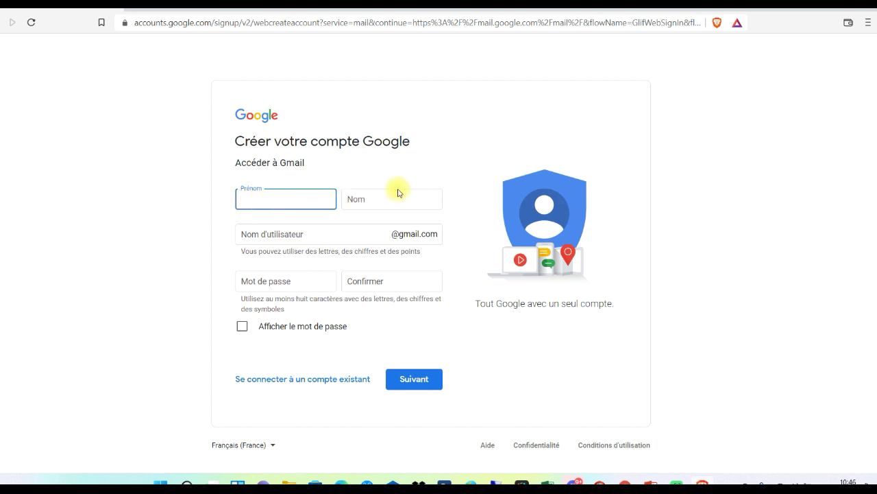
# Enter the account holder's first name, last name and chosen Gmail username, fixing a last-name typo
pyautogui.click(312, 234)
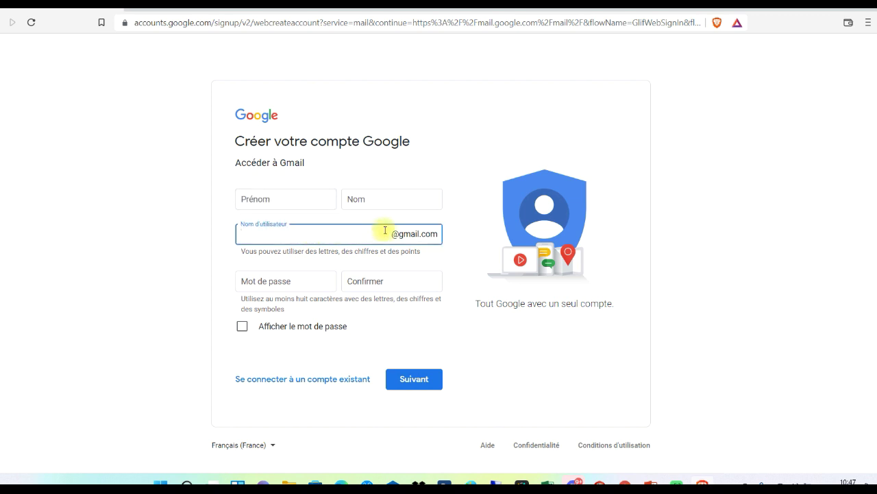
pyautogui.click(277, 199)
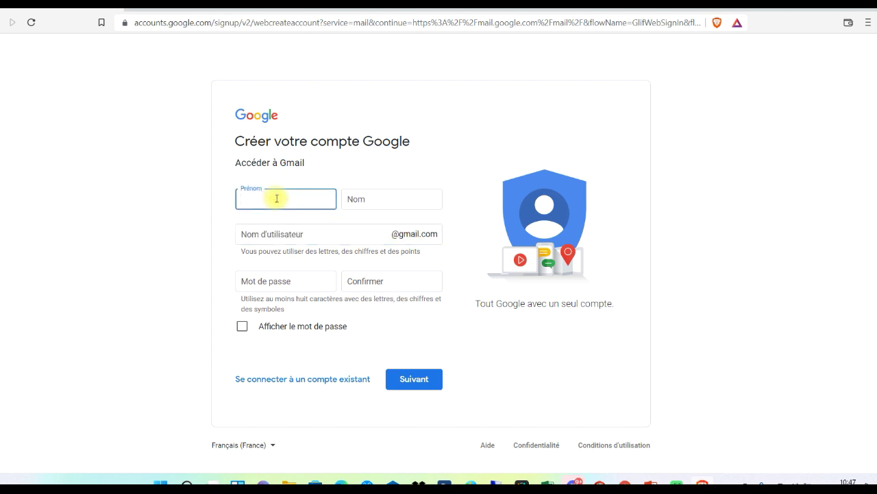
pyautogui.write('Central')
pyautogui.click(374, 203)
pyautogui.write('Tuo')
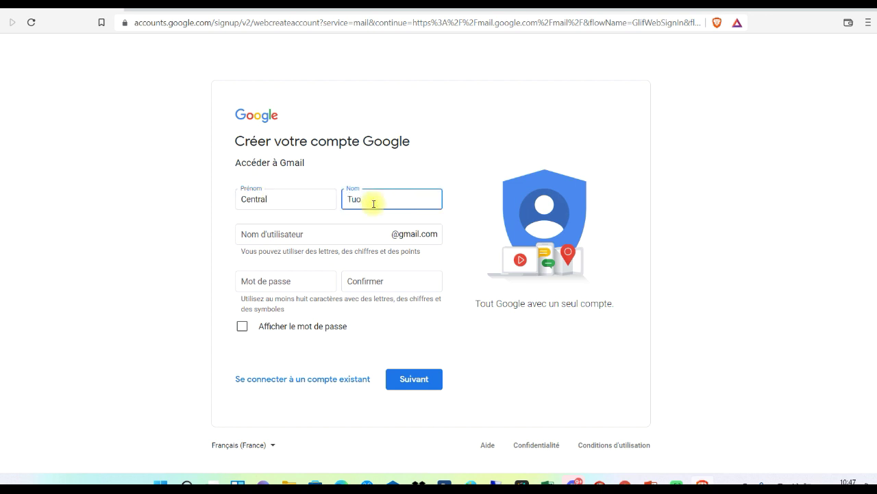
pyautogui.press('BackSpace')
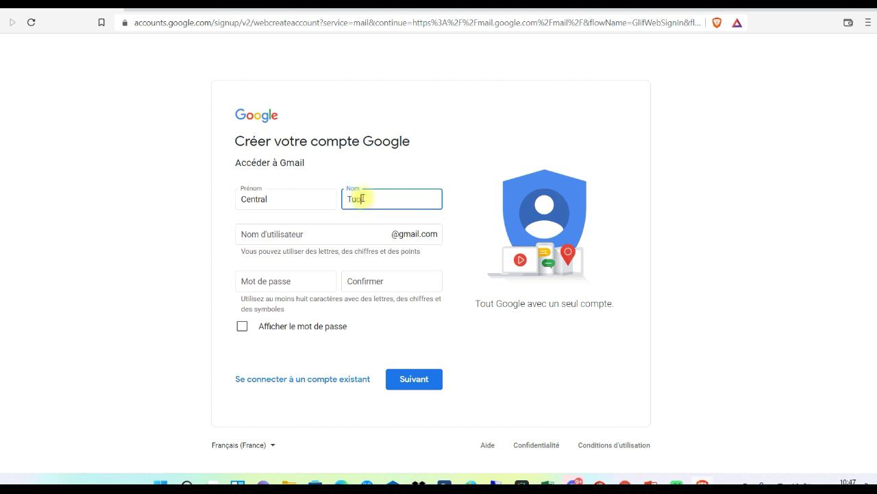
pyautogui.write('to')
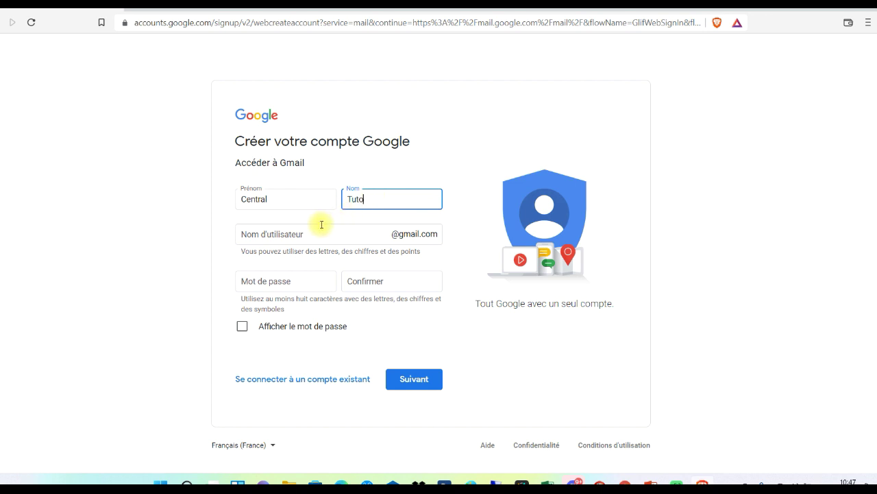
pyautogui.click(310, 238)
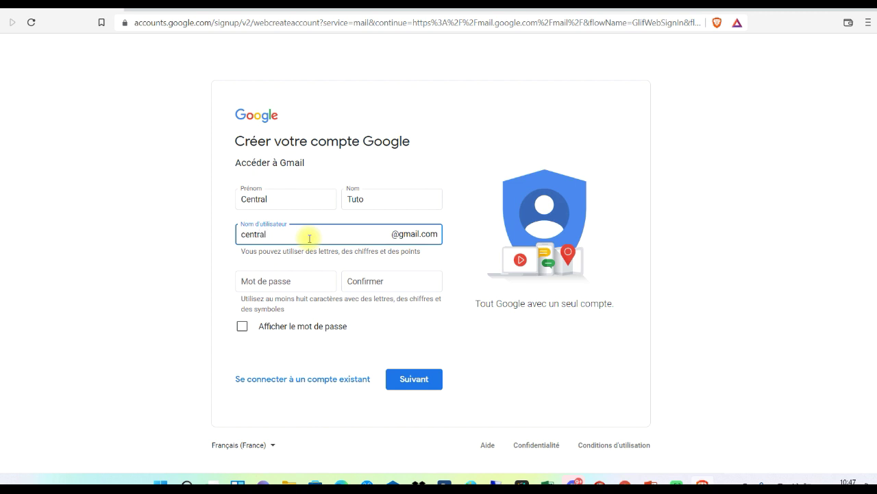
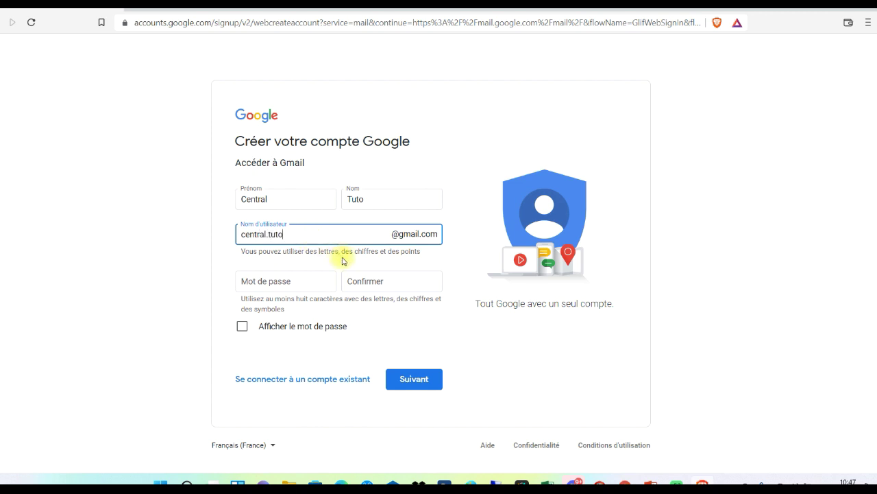
pyautogui.click(305, 277)
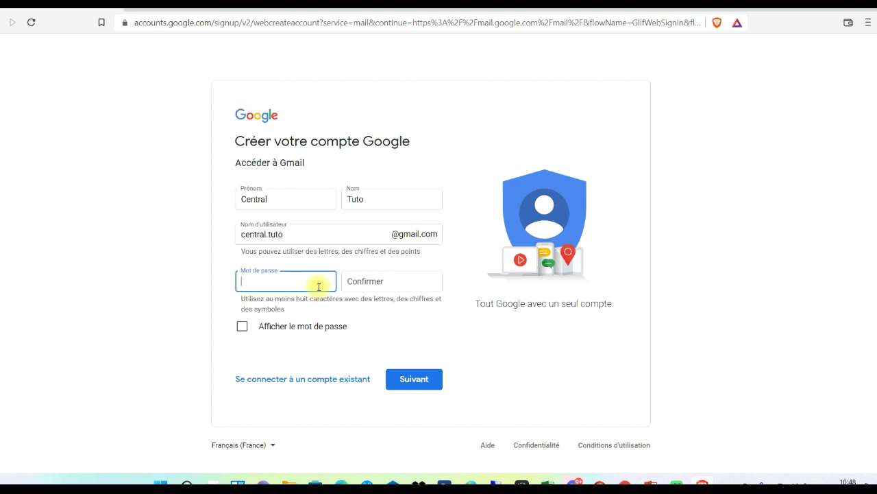
# Type the account password into Mot de passe with 'Afficher le mot de passe' ticked
pyautogui.click(242, 326)
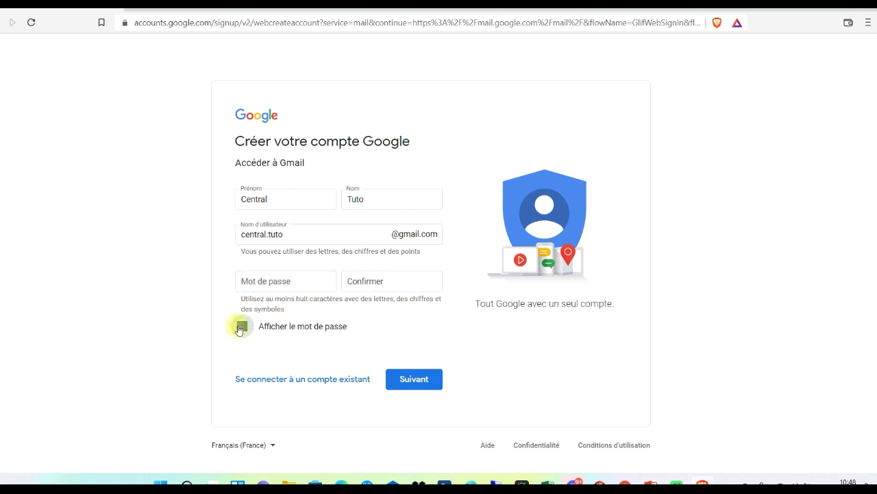
pyautogui.click(264, 288)
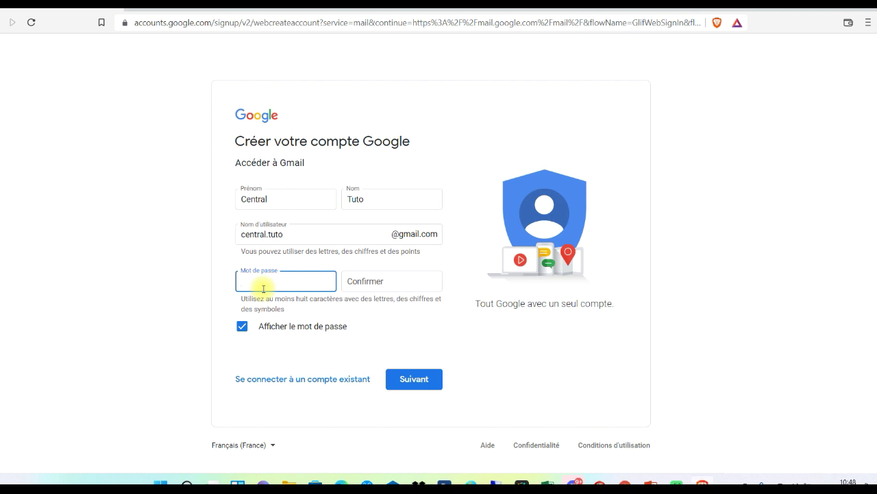
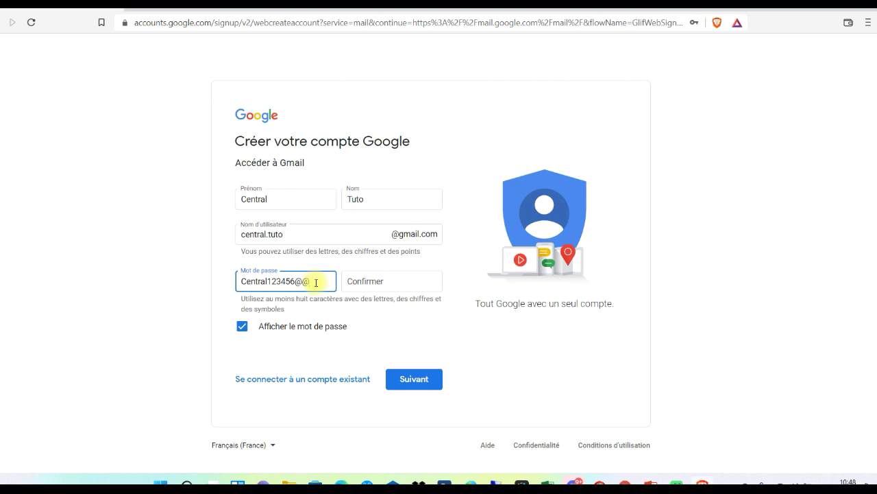
# Hide the password, retype it masked, and repeat it in the Confirmer field
pyautogui.click(243, 326)
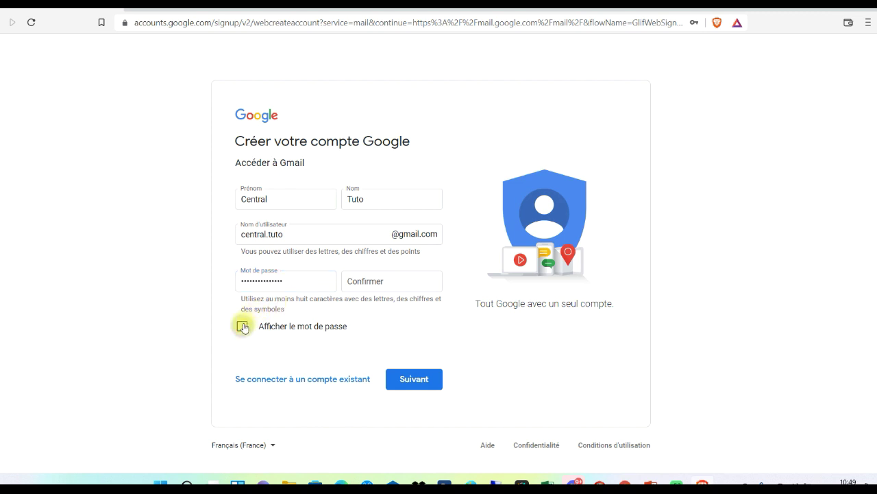
pyautogui.click(310, 281)
pyautogui.hotkey('ctrl', 'a')
pyautogui.press('BackSpace')
pyautogui.write('••••••••••••••••••••')
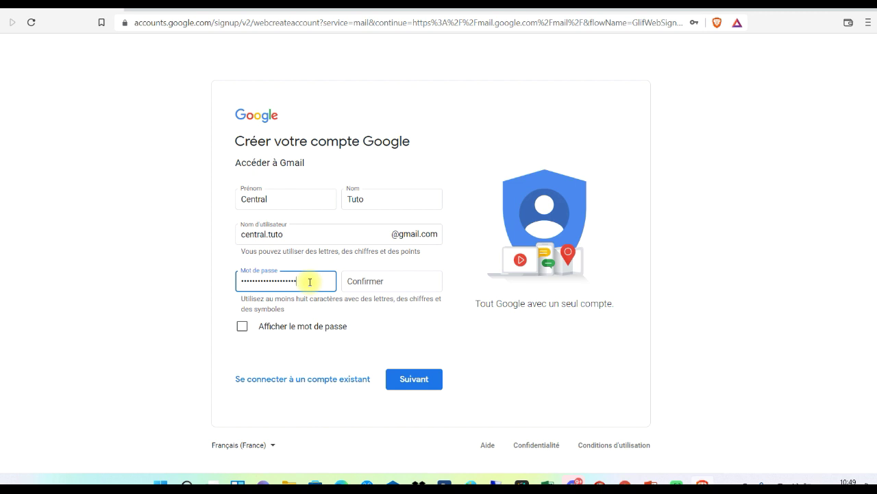
pyautogui.click(391, 279)
pyautogui.write('•••••••••••')
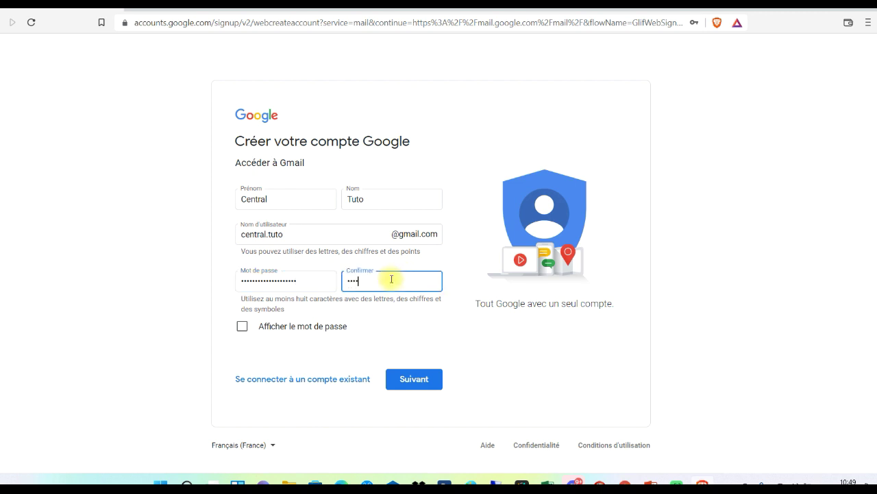
pyautogui.write('•••••••')
# Submit the form, then verify the account with a France (+33) phone number and SMS code
pyautogui.click(401, 379)
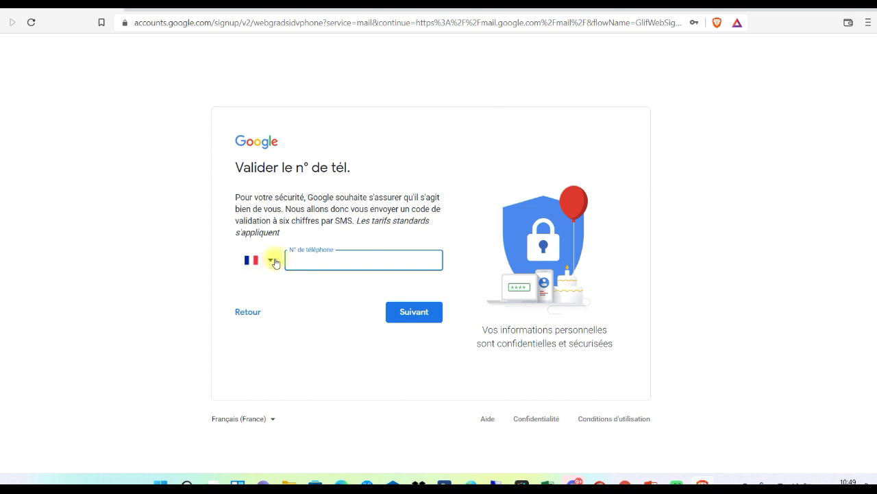
pyautogui.click(274, 263)
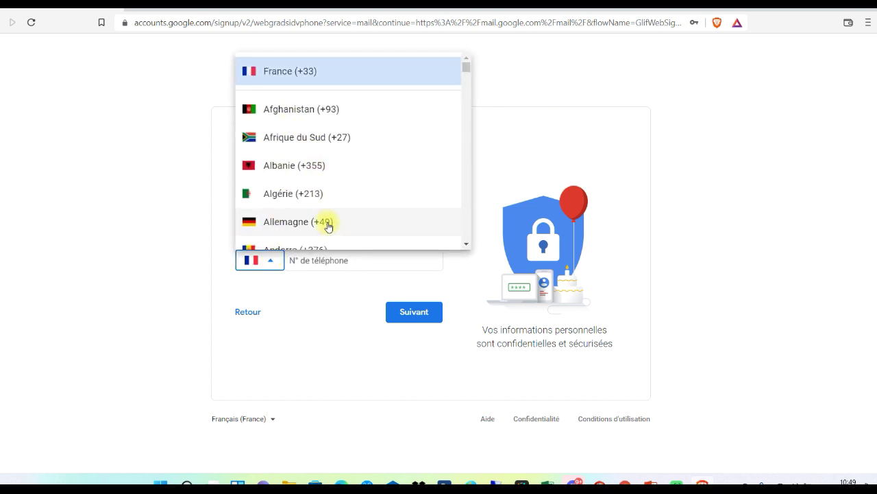
pyautogui.moveTo(466, 69); pyautogui.dragTo(456, 163)
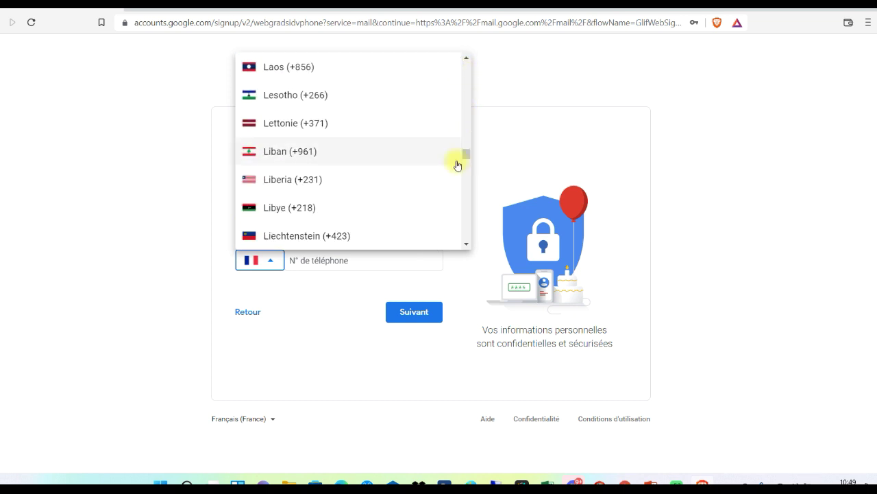
pyautogui.click(537, 117)
pyautogui.click(328, 262)
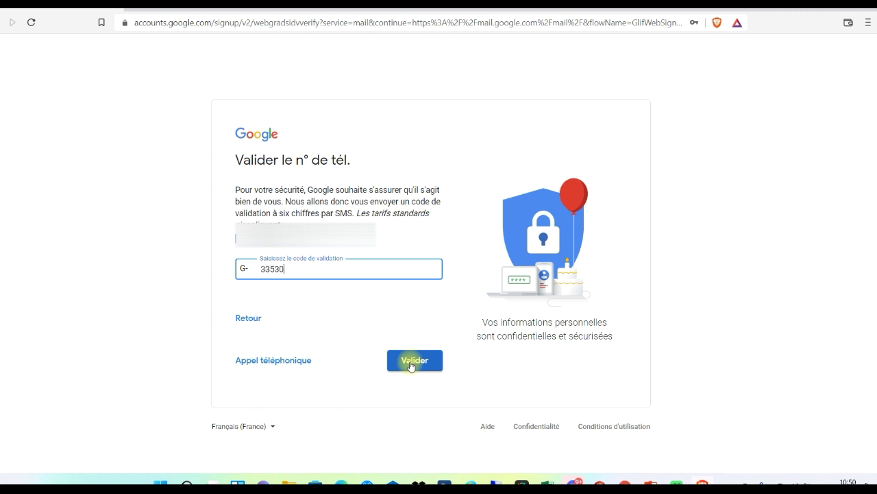
pyautogui.click(418, 362)
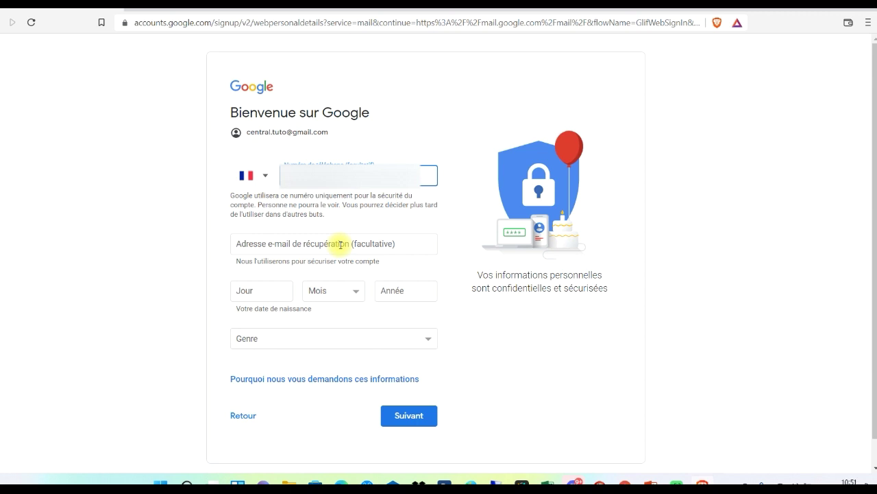
# Leave the optional recovery e-mail address empty
pyautogui.click(340, 244)
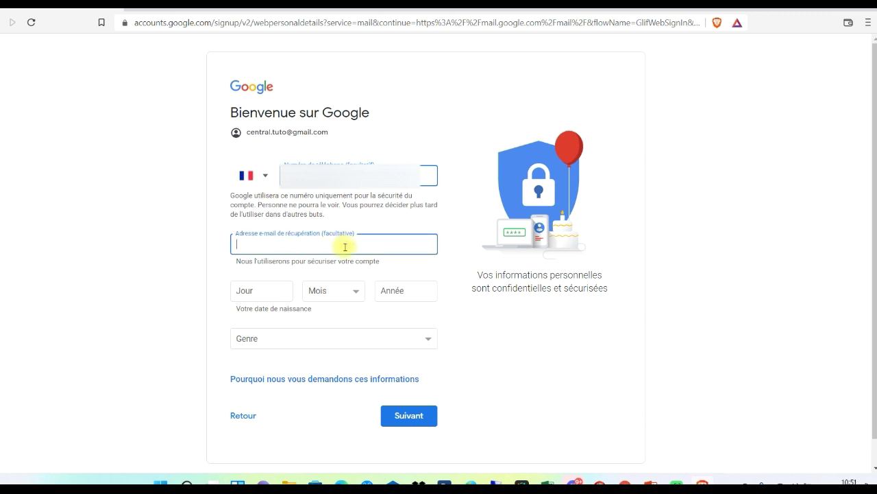
pyautogui.click(438, 261)
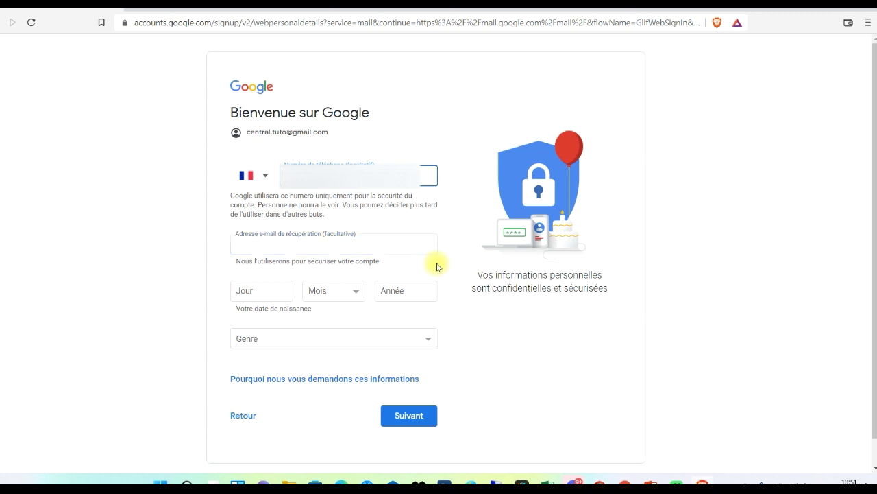
pyautogui.click(379, 247)
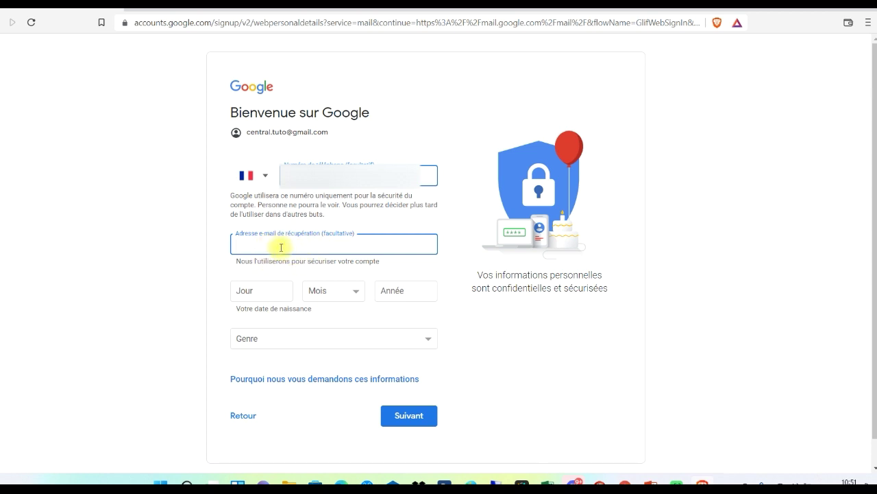
pyautogui.click(271, 298)
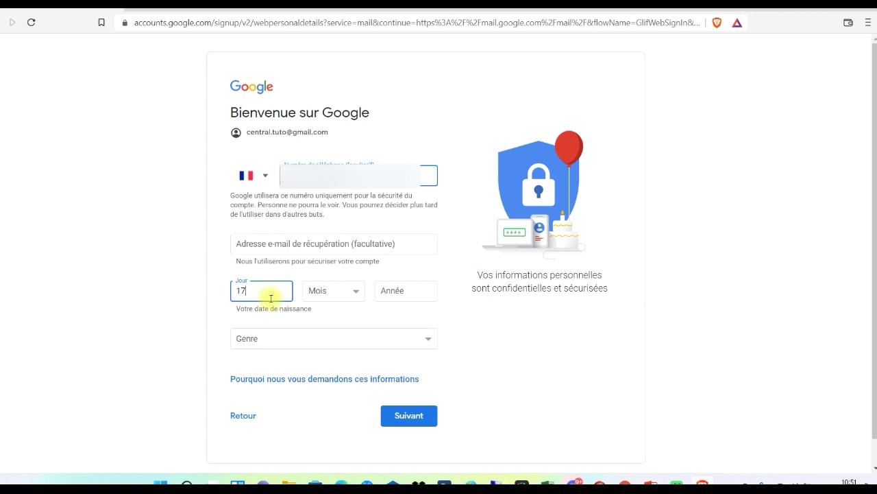
pyautogui.click(324, 292)
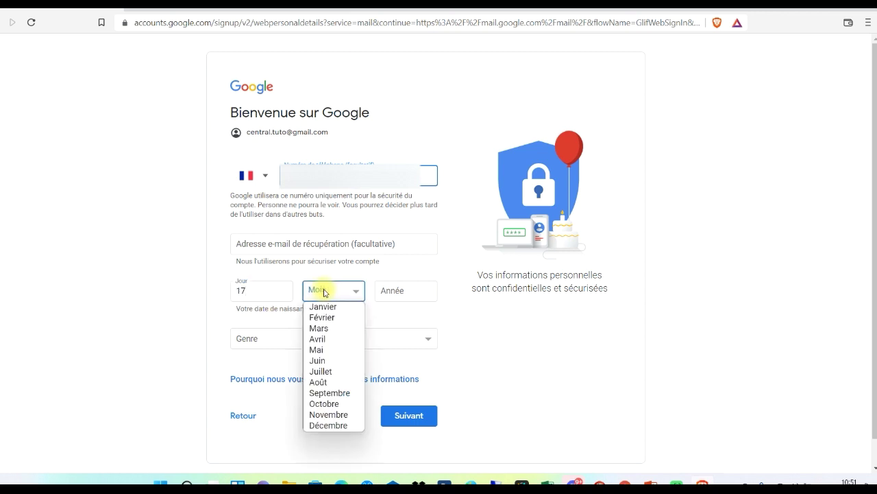
pyautogui.click(341, 395)
pyautogui.click(402, 294)
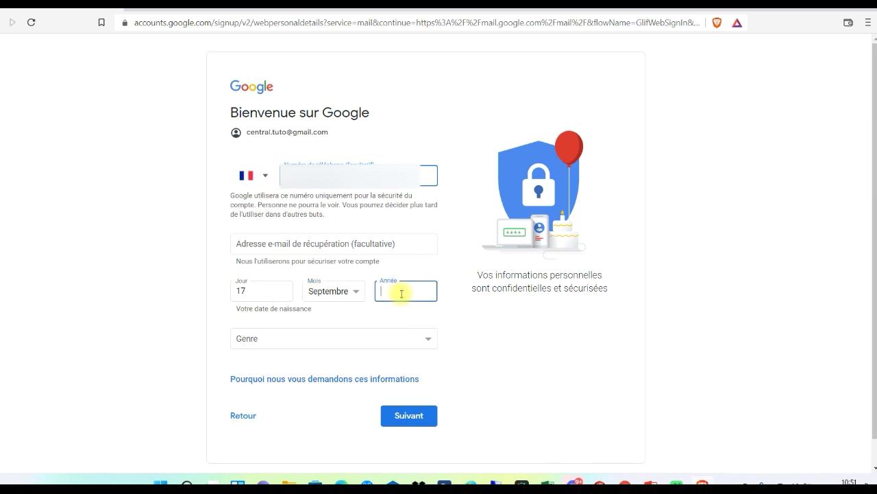
pyautogui.write('1984')
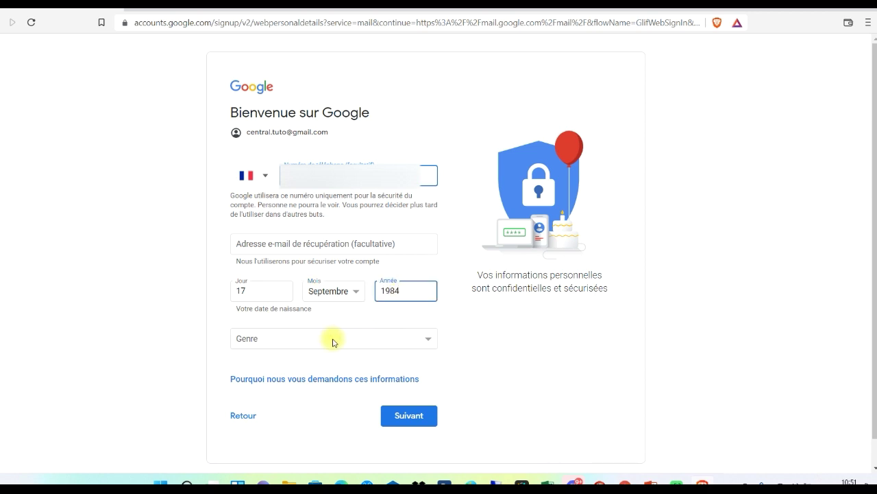
# Choose 'Non précisé' as the gender and continue with Suivant
pyautogui.click(326, 338)
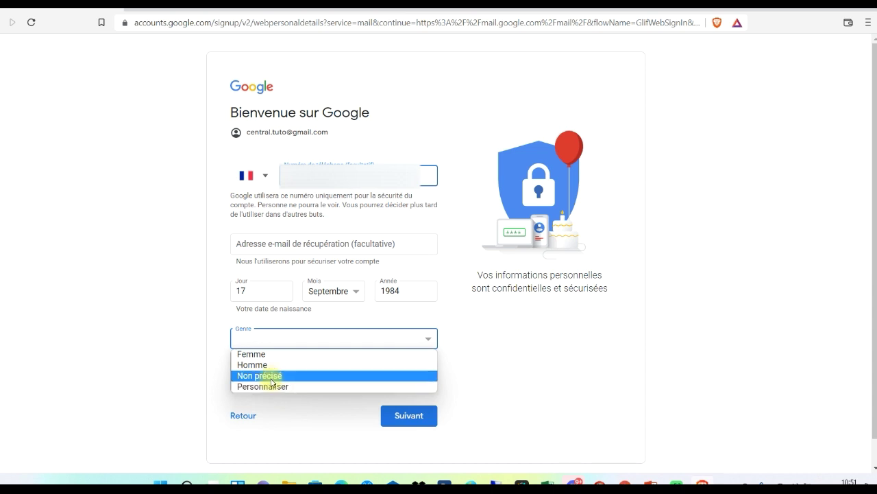
pyautogui.click(272, 382)
pyautogui.click(404, 416)
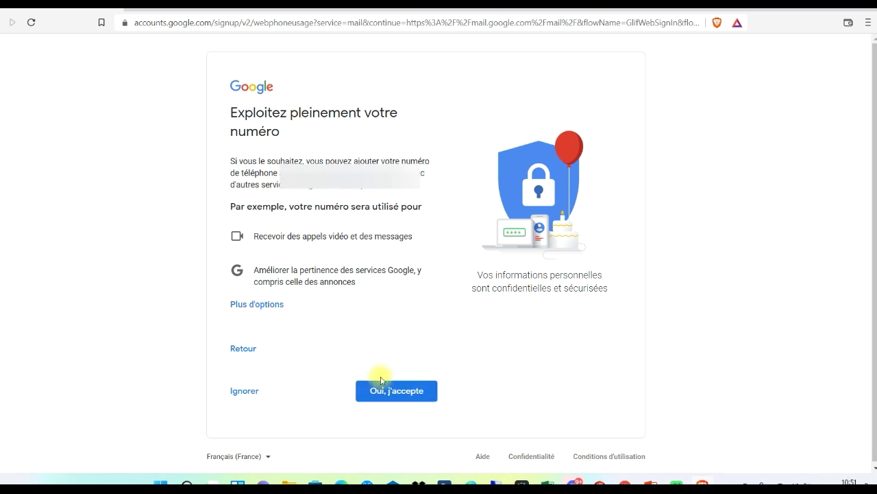
# Accept 'Oui, j'accepte' for extra phone uses and continue with 'Personnalisation express'
pyautogui.click(384, 390)
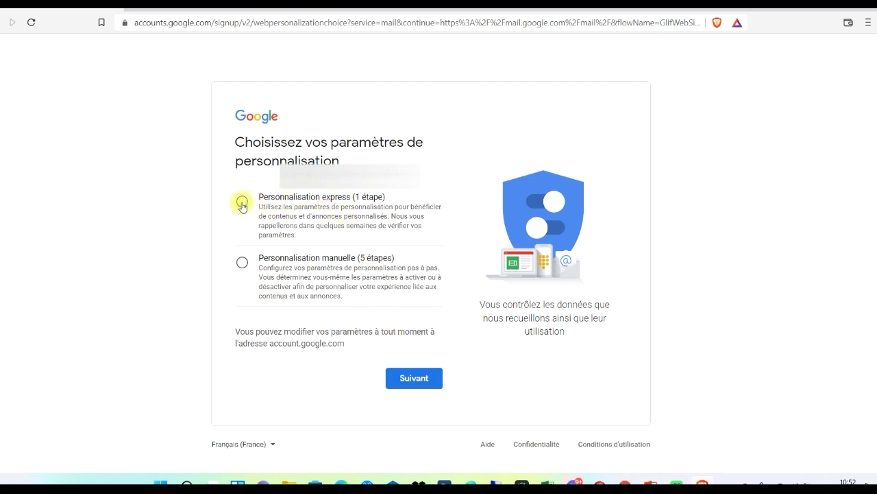
pyautogui.click(408, 377)
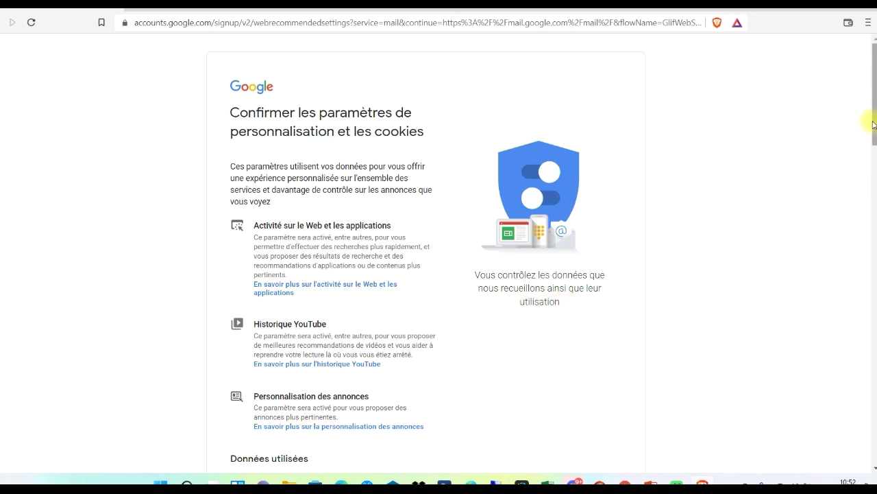
# Review the personalisation and cookie settings page and click Confirmer
pyautogui.scroll(-2, 866, 165)
pyautogui.scroll(-6, 865, 164)
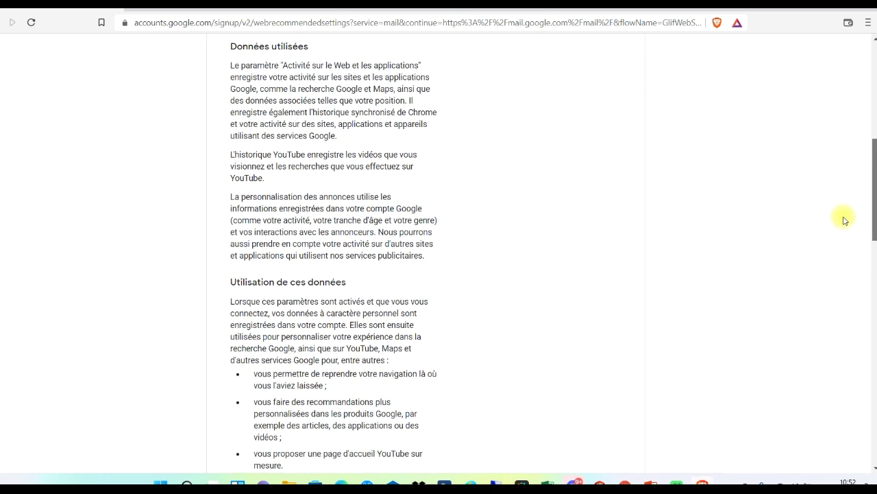
pyautogui.scroll(-4, 832, 238)
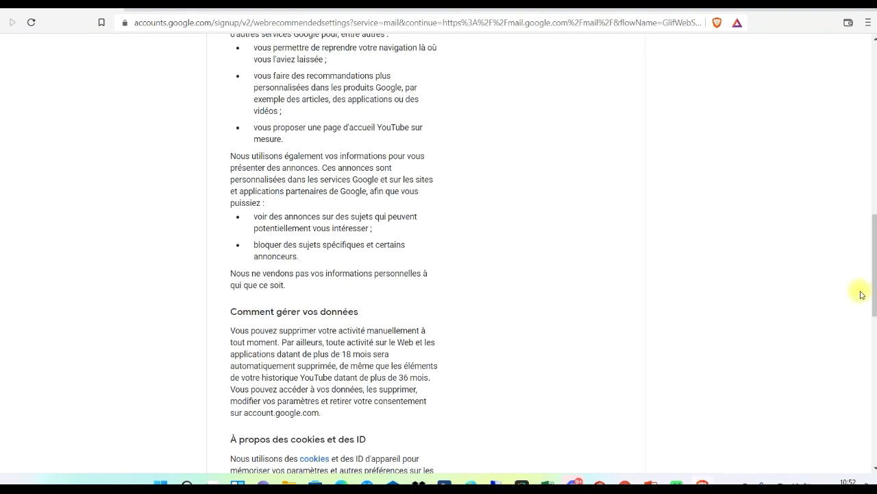
pyautogui.scroll(-9, 846, 364)
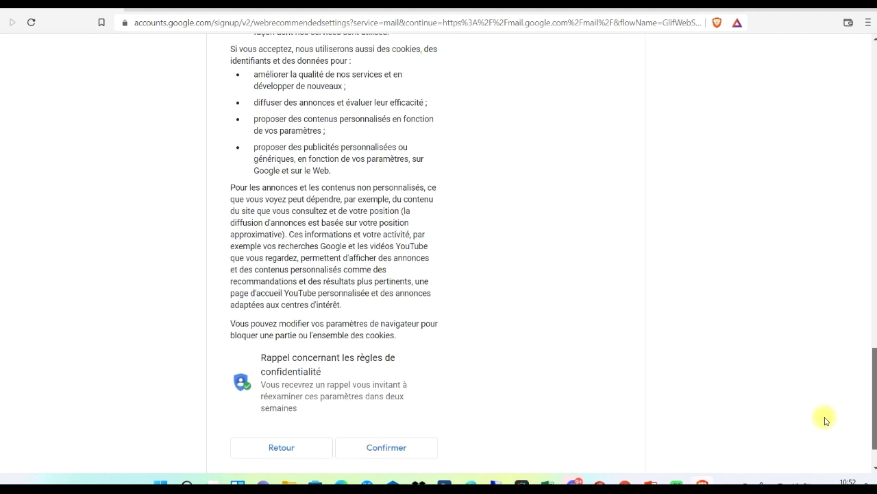
pyautogui.scroll(4, 823, 432)
pyautogui.scroll(8, 844, 367)
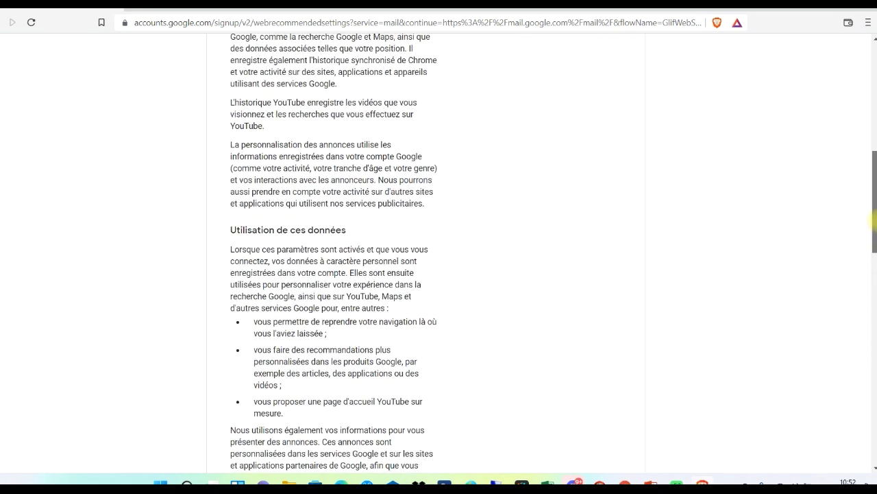
pyautogui.scroll(-11, 844, 257)
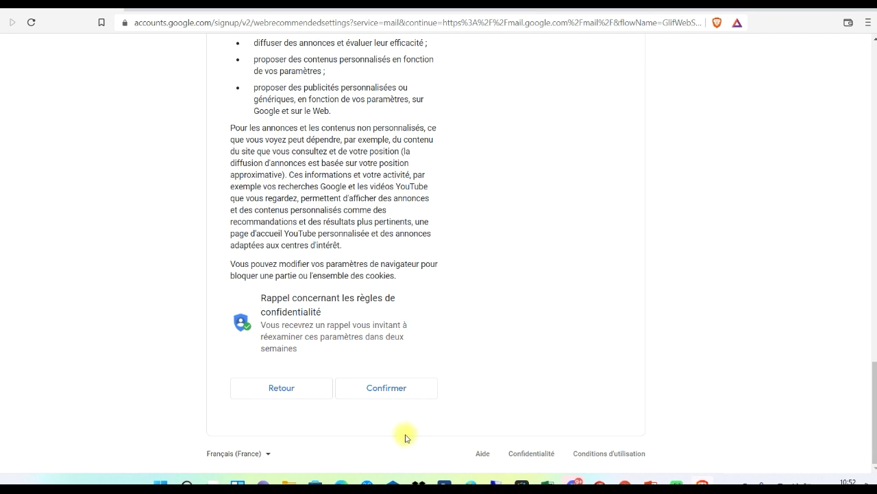
pyautogui.click(382, 391)
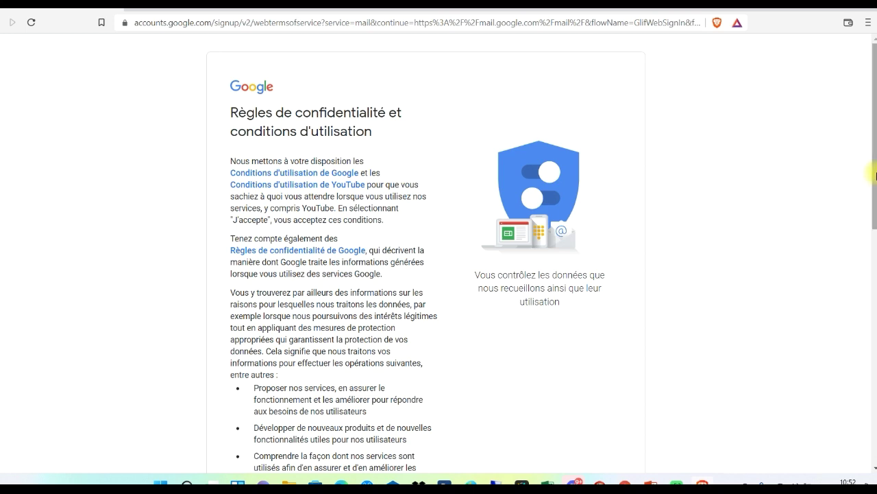
# Scroll through the privacy rules and terms of use and click J'accepte
pyautogui.moveTo(871, 177); pyautogui.dragTo(804, 399)
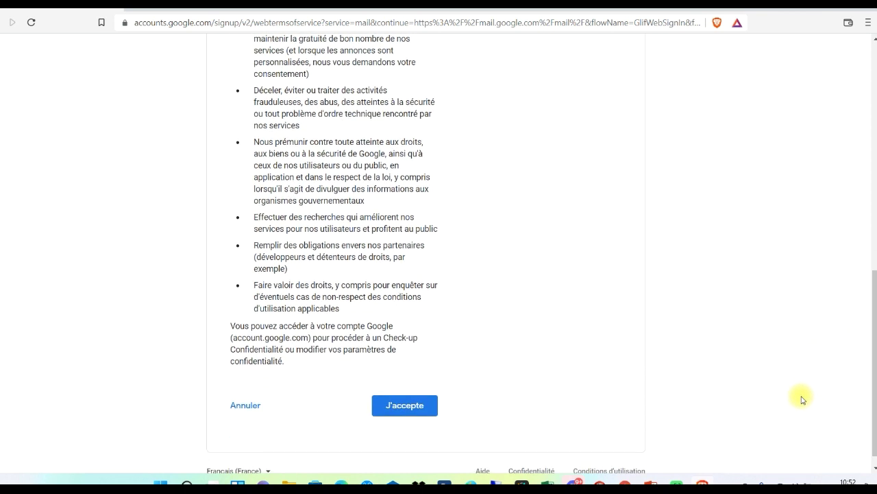
pyautogui.click(401, 410)
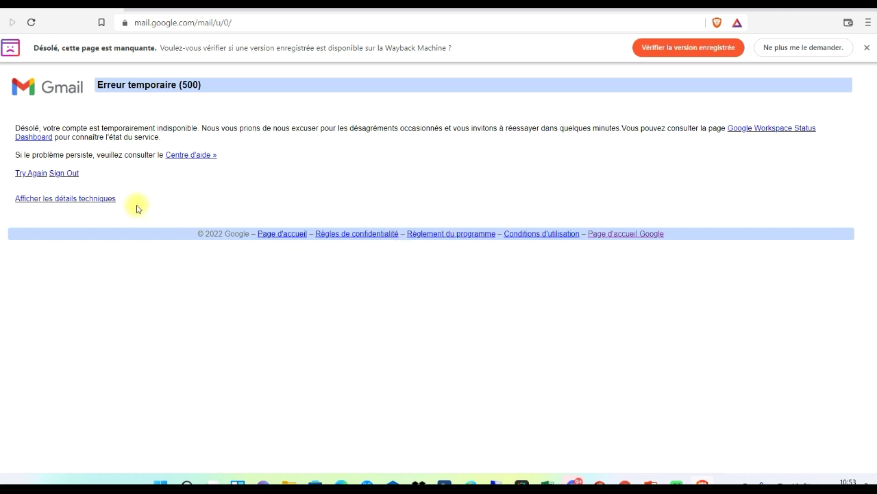
# Follow the 'Google Workspace Status Dashboard' link from the 500 error page
pyautogui.click(43, 137)
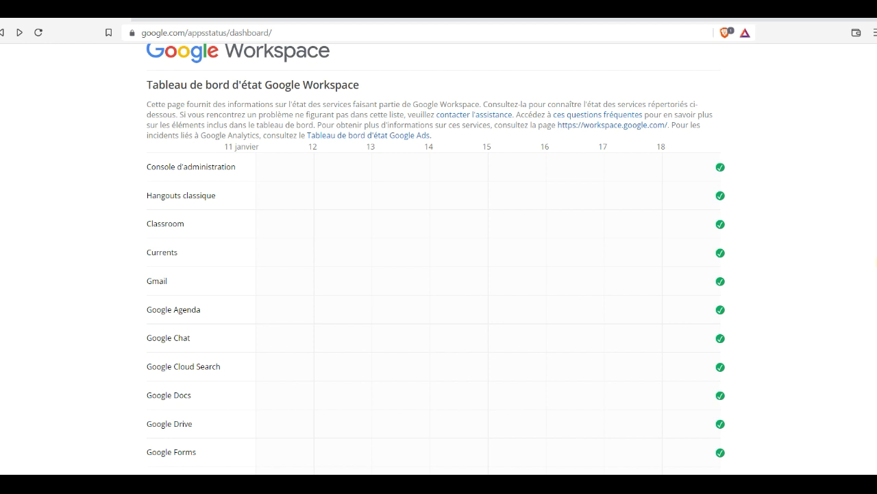
# Confirm all services show green, then go to gmail from the address bar
pyautogui.scroll(-5, 865, 349)
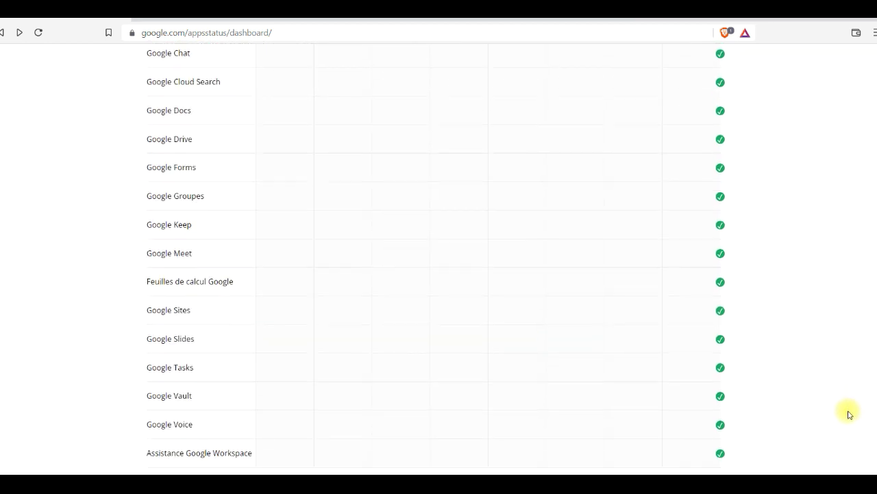
pyautogui.scroll(5, 850, 384)
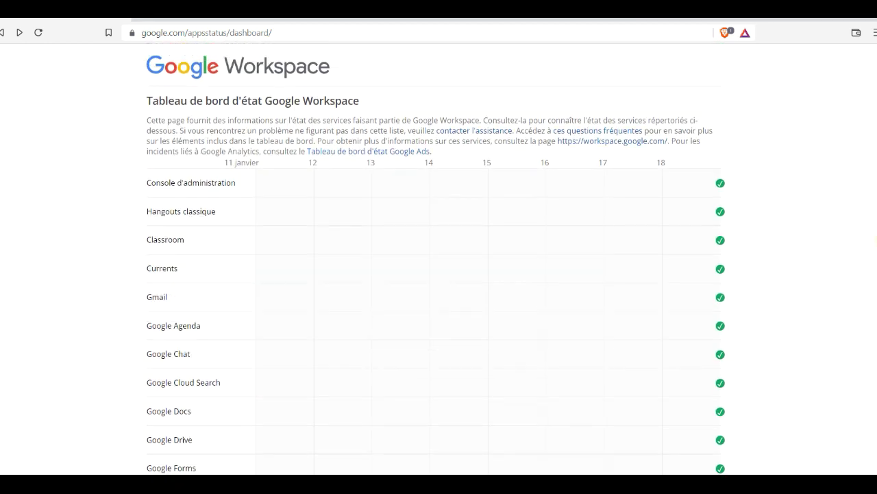
pyautogui.click(361, 38)
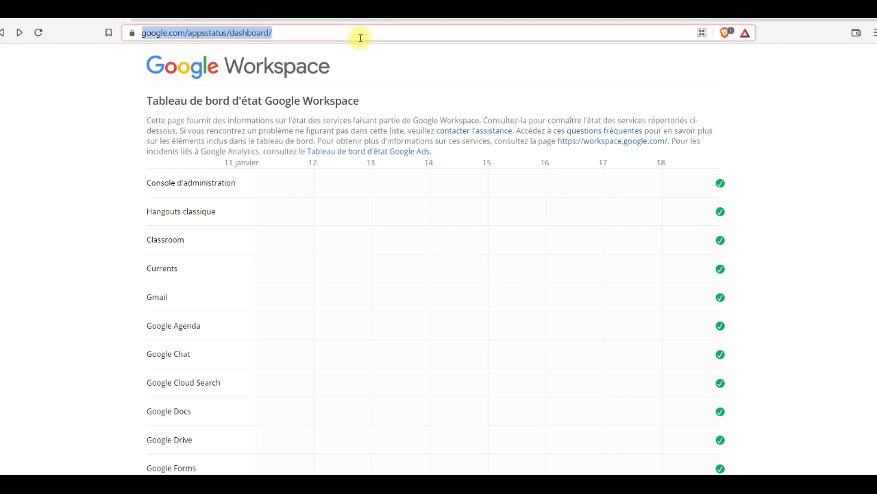
pyautogui.write('gmail.com')
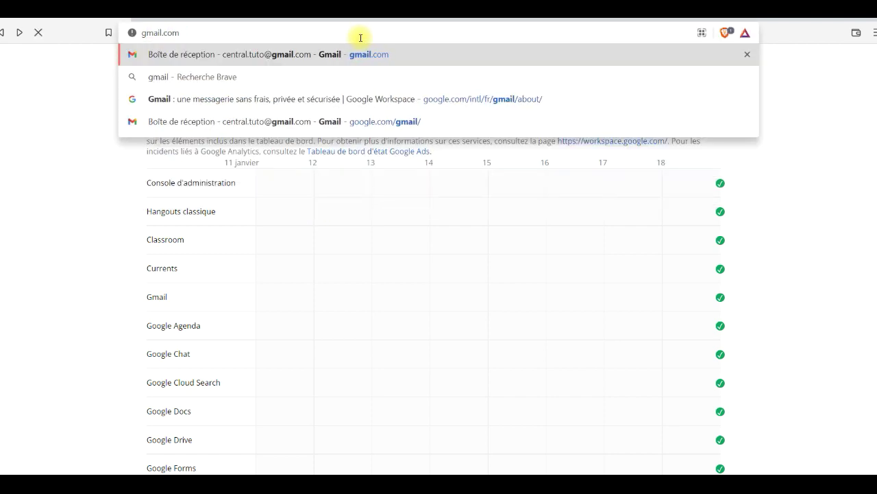
pyautogui.press('Return')
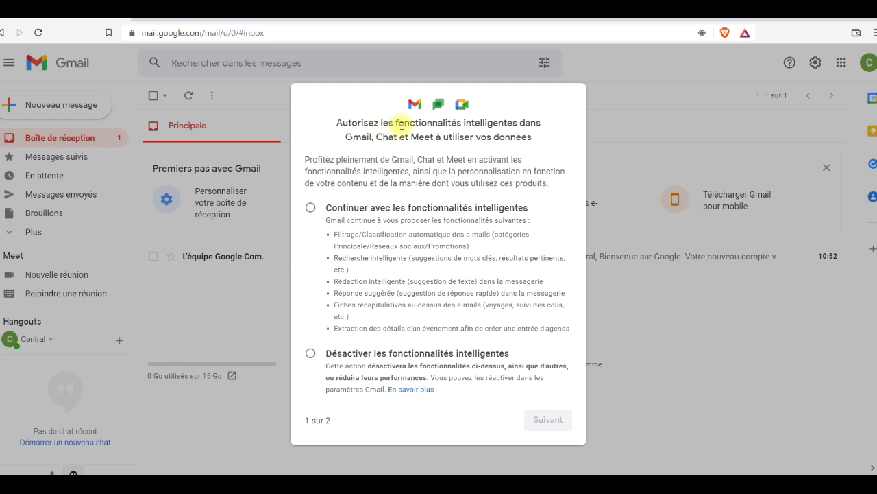
# Choose 'Continuer avec les fonctionnalités intelligentes' and 'Personnaliser les autres produits Google', then reload Gmail
pyautogui.click(312, 208)
pyautogui.click(545, 420)
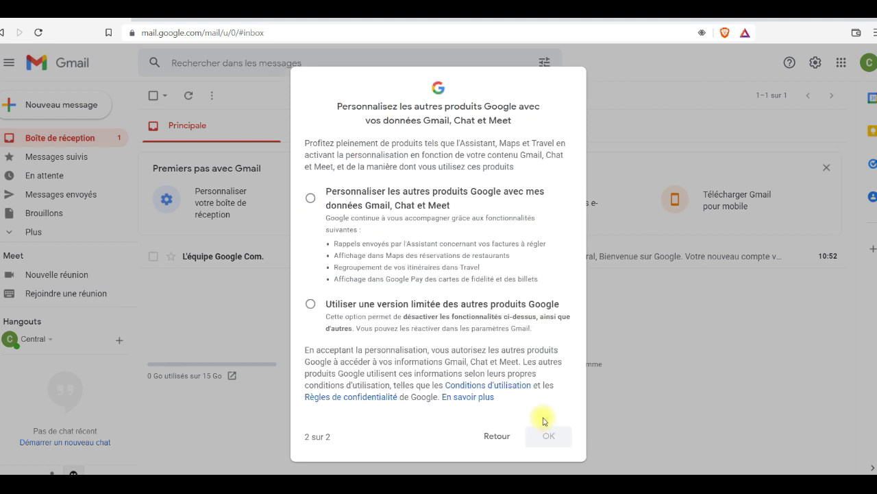
pyautogui.click(312, 200)
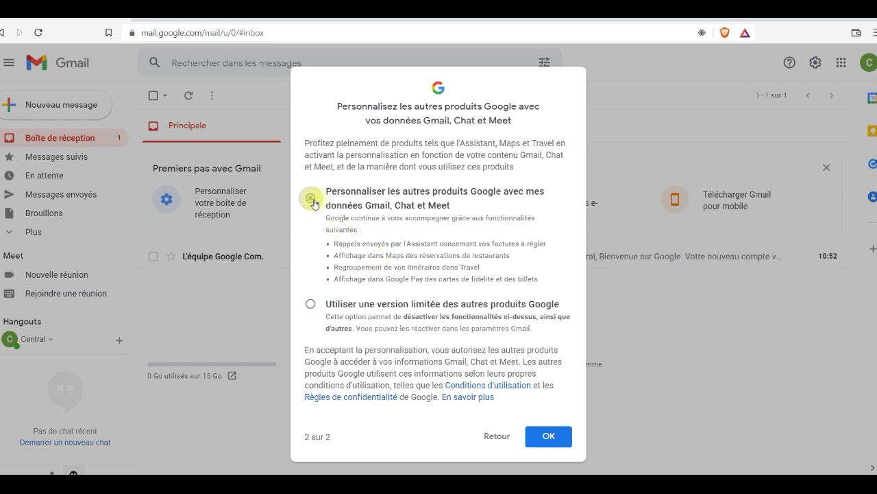
pyautogui.click(553, 436)
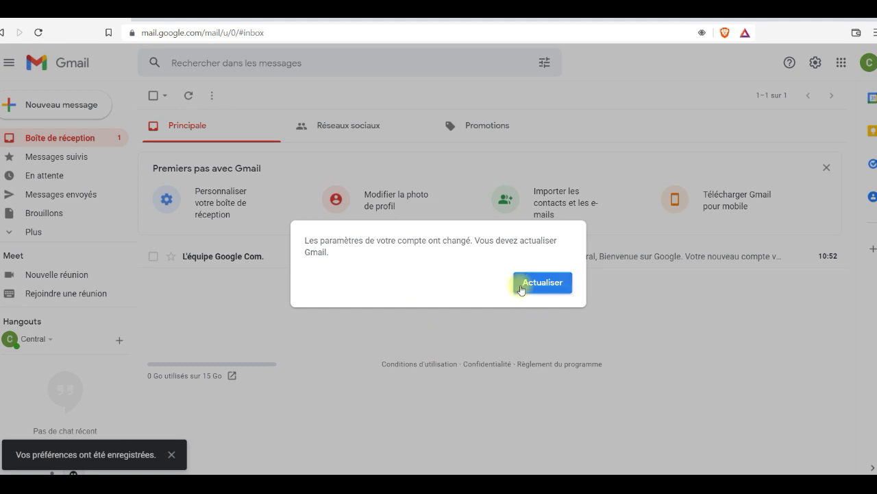
pyautogui.click(537, 286)
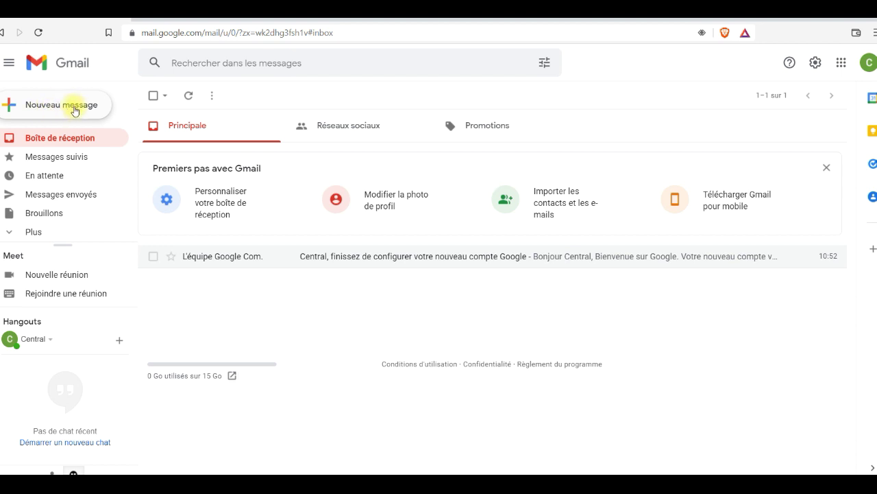
# Open a blank Nouveau message, clear the recipient field, try Objet and attachment, then discard it unsent
pyautogui.click(75, 112)
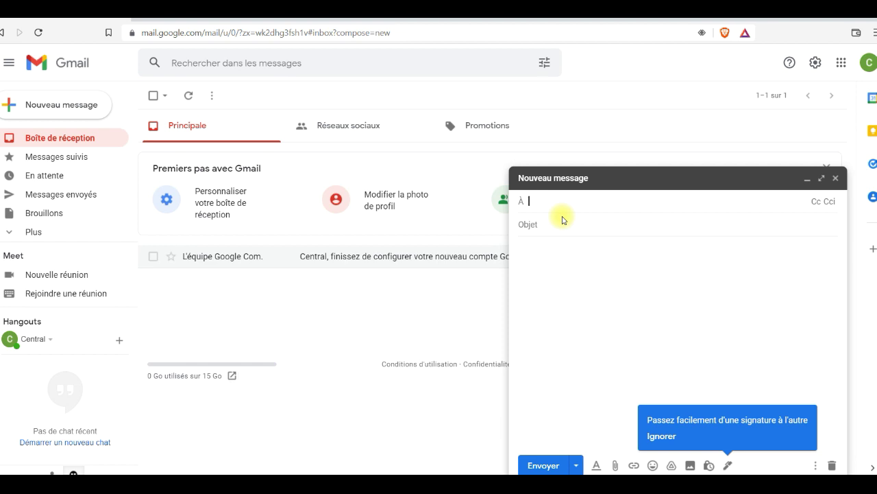
pyautogui.press('BackSpace')
pyautogui.click(547, 226)
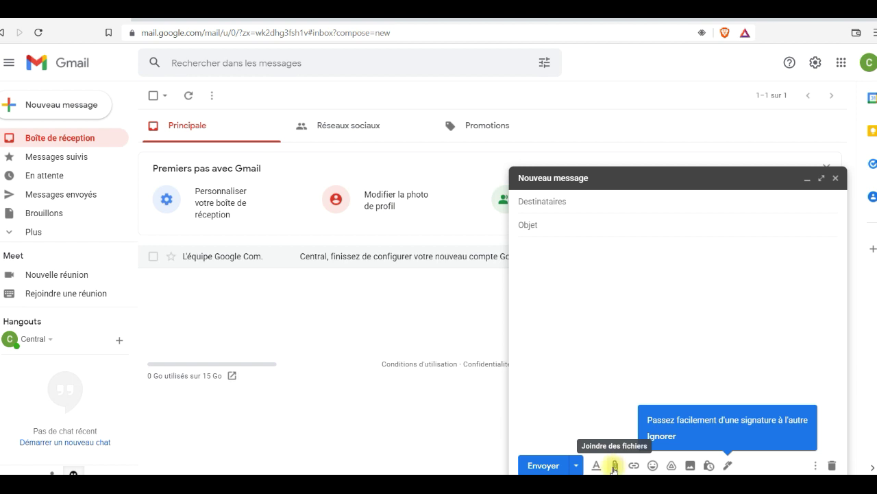
pyautogui.click(617, 469)
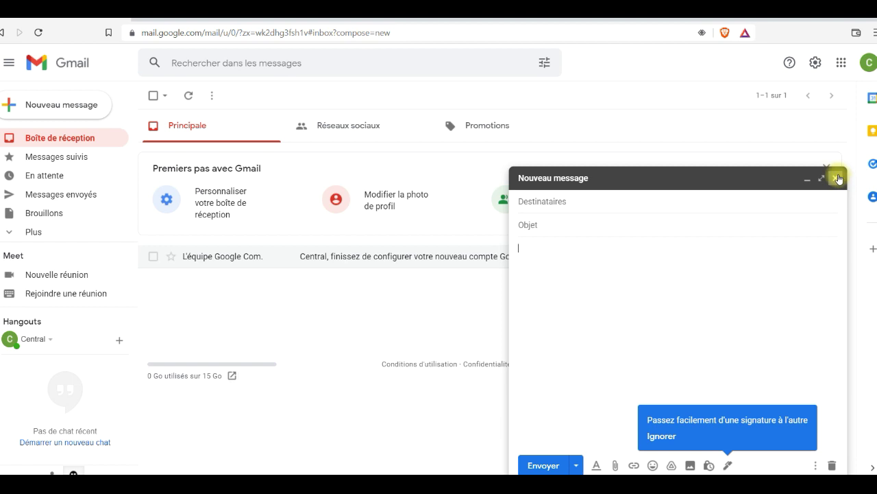
pyautogui.click(838, 179)
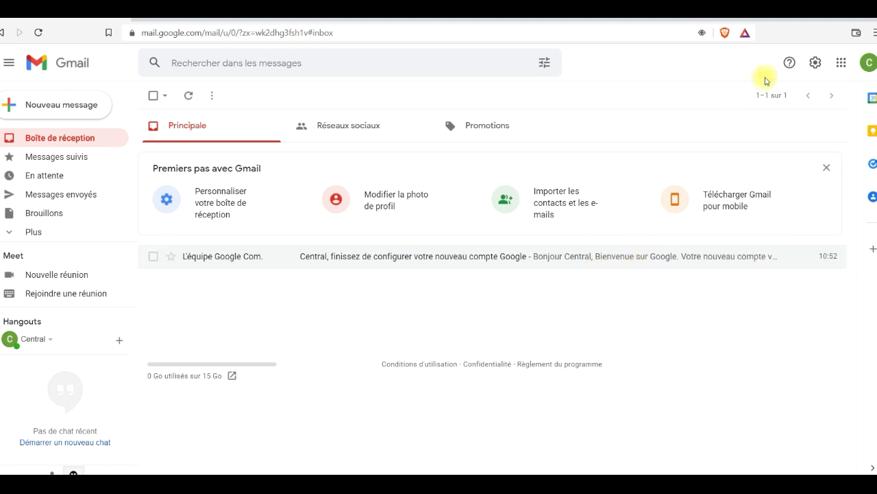
# Open the Configuration rapide panel and set display density to Par défaut
pyautogui.click(815, 64)
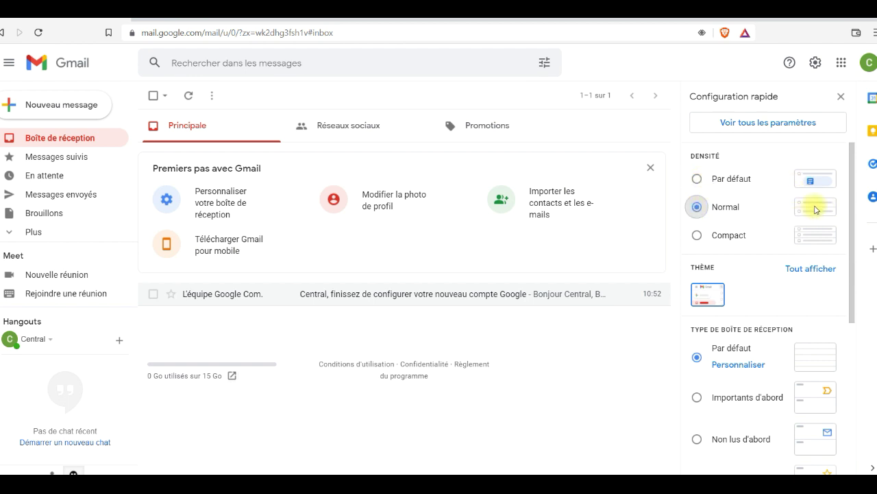
pyautogui.click(698, 179)
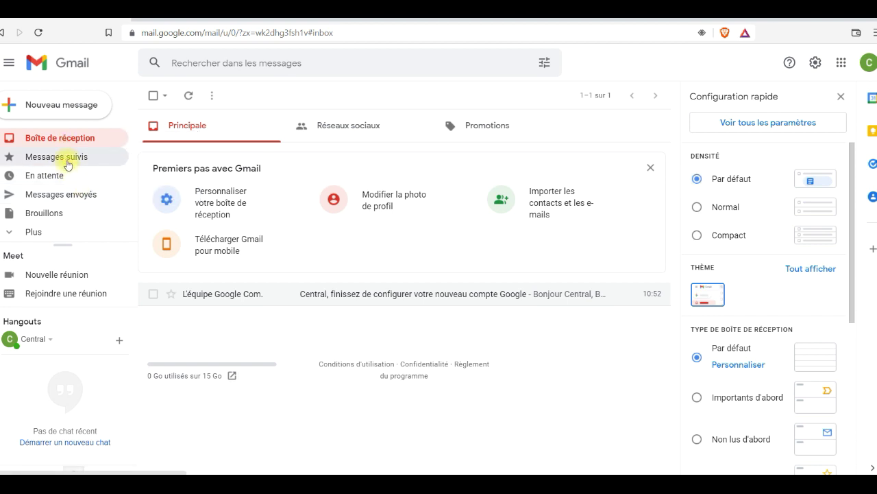
# Browse the Messages suivis, En attente, Messages envoyés and Brouillons folders
pyautogui.click(68, 164)
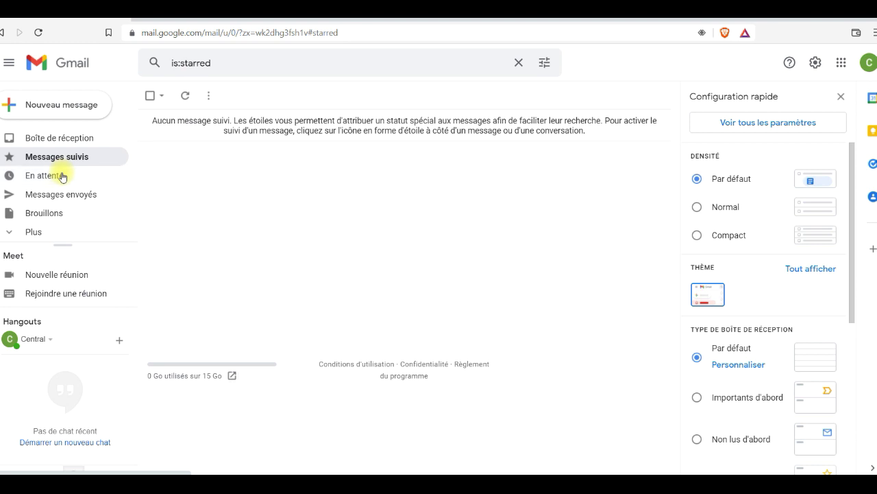
pyautogui.click(61, 177)
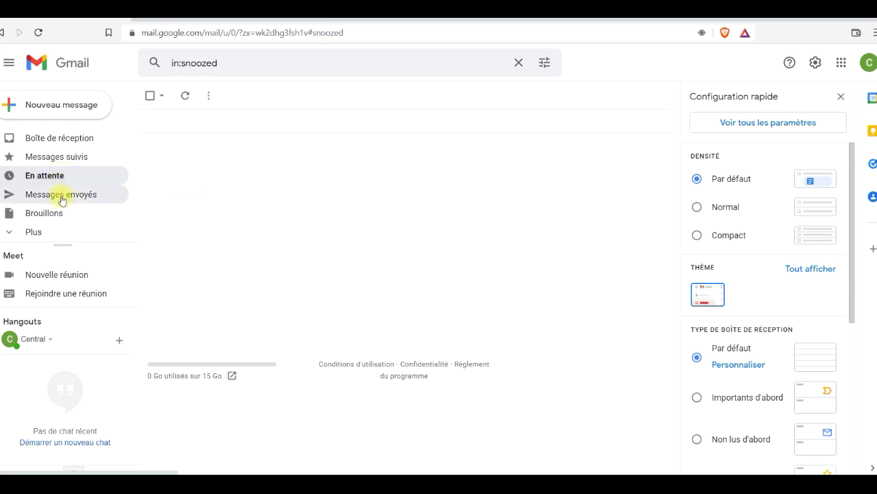
pyautogui.click(61, 198)
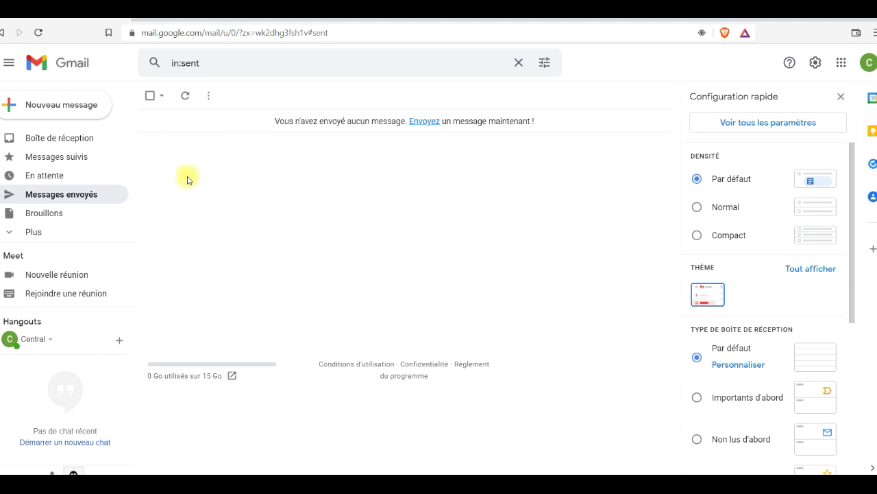
pyautogui.click(42, 221)
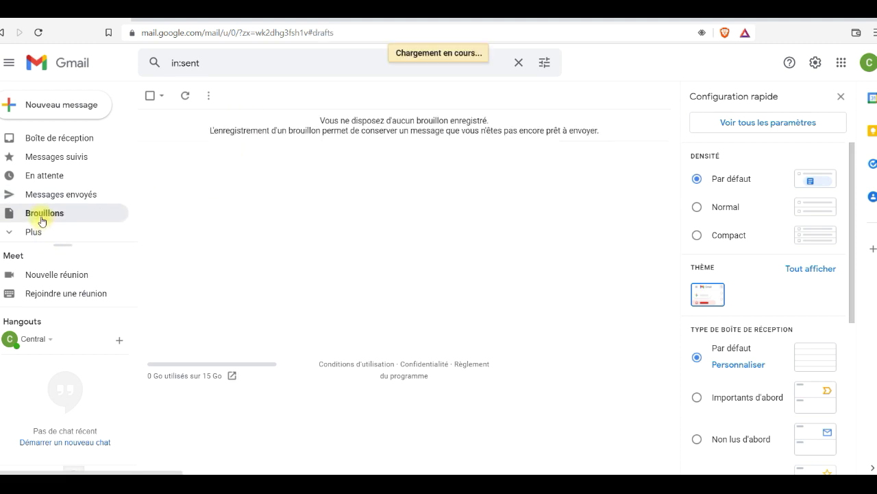
# Expand the full folder list with Plus, open the Important folder, and scroll through the sidebar
pyautogui.click(35, 232)
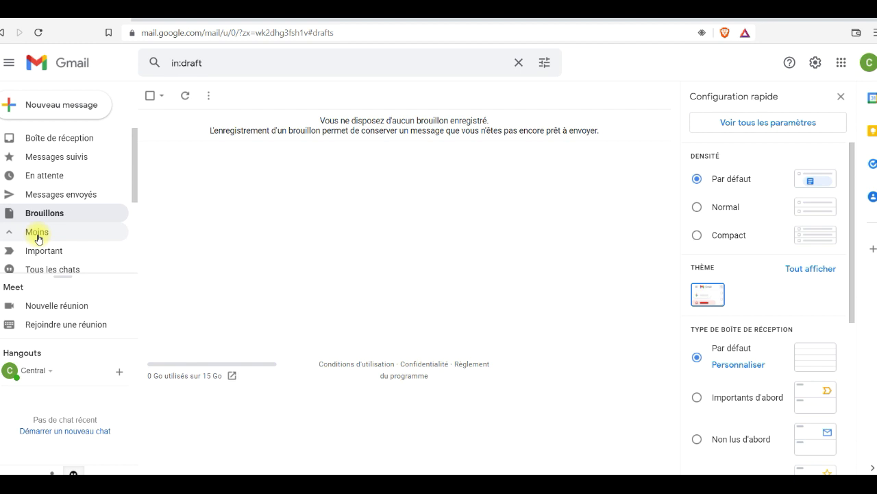
pyautogui.click(49, 251)
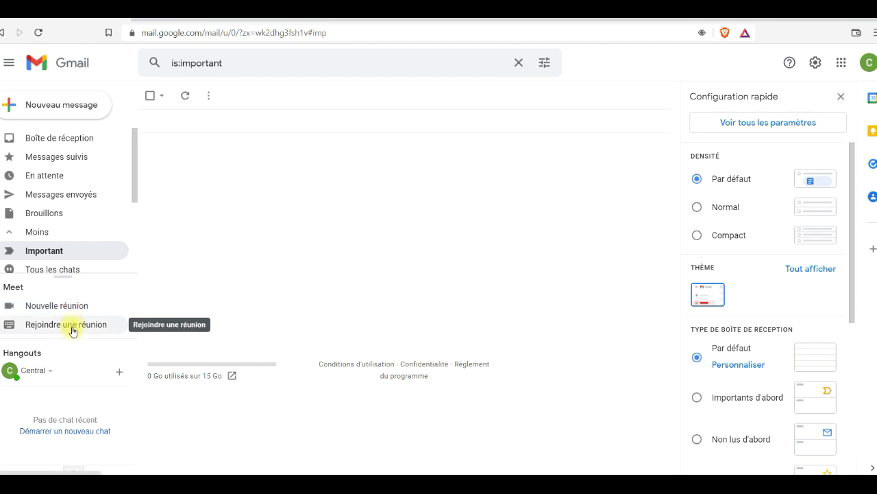
pyautogui.moveTo(135, 179); pyautogui.dragTo(103, 281)
pyautogui.scroll(3, 127, 233)
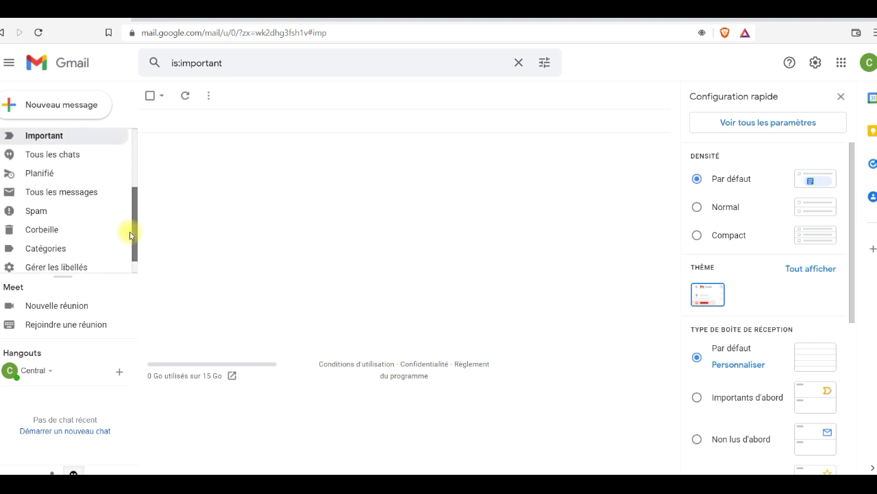
pyautogui.scroll(-1, 122, 213)
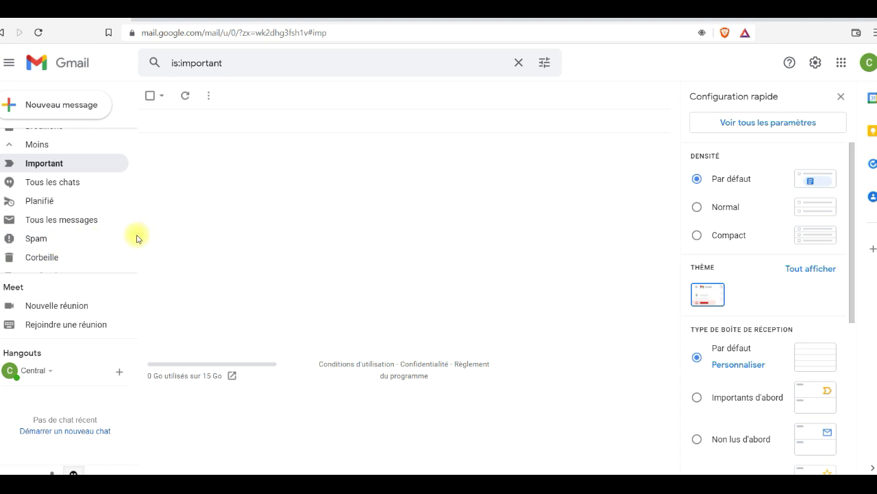
pyautogui.moveTo(135, 203); pyautogui.dragTo(133, 236)
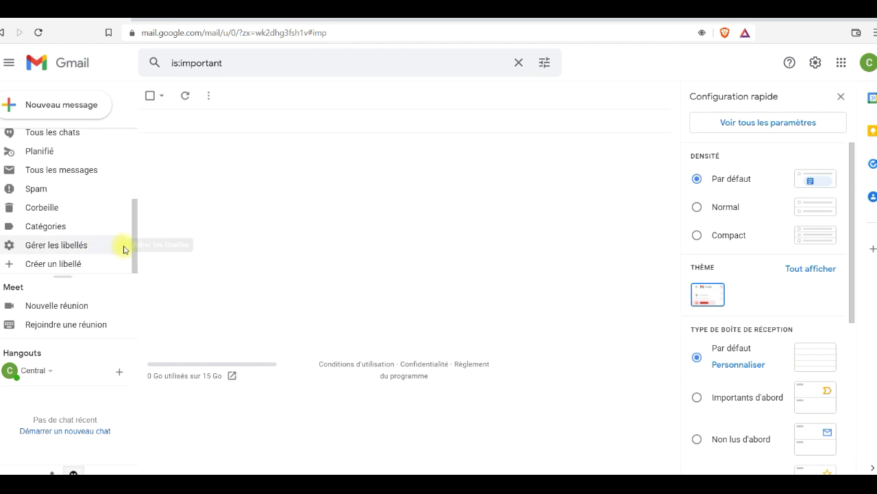
pyautogui.moveTo(134, 248); pyautogui.dragTo(157, 151)
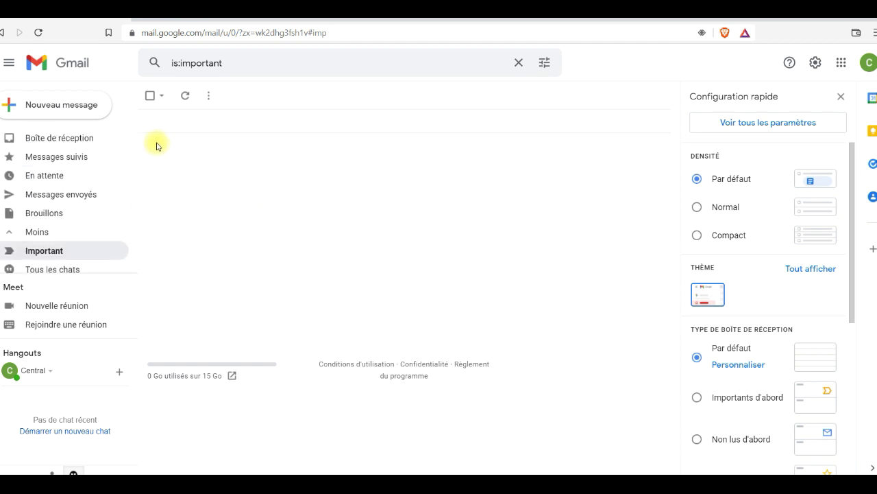